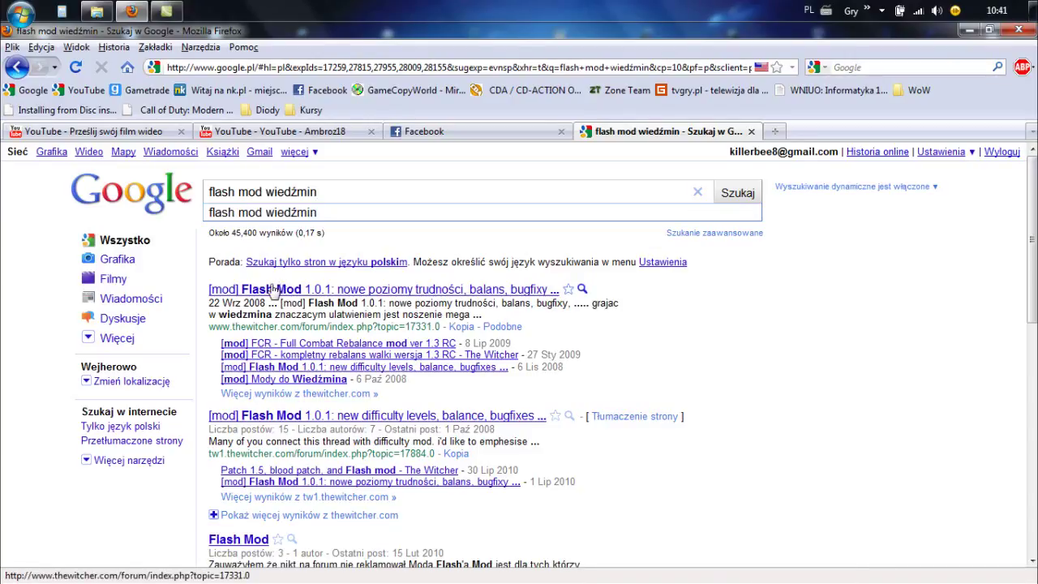
# Step: Open the FCR 1.3 RC forum thread from the search results and follow its moddb.com link to the mod's download details
pyautogui.click(322, 357)
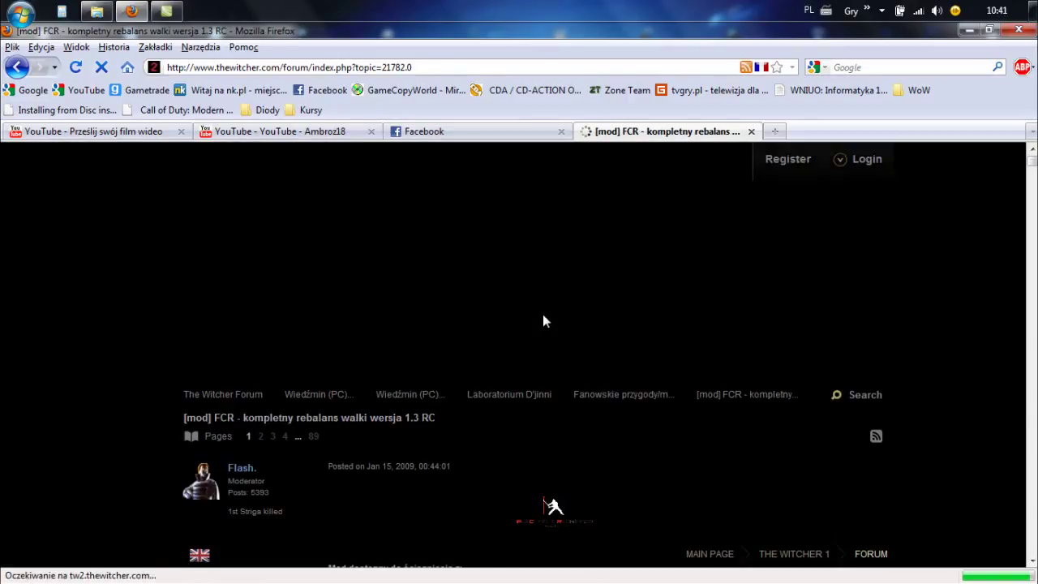
pyautogui.scroll(-5, 543, 322)
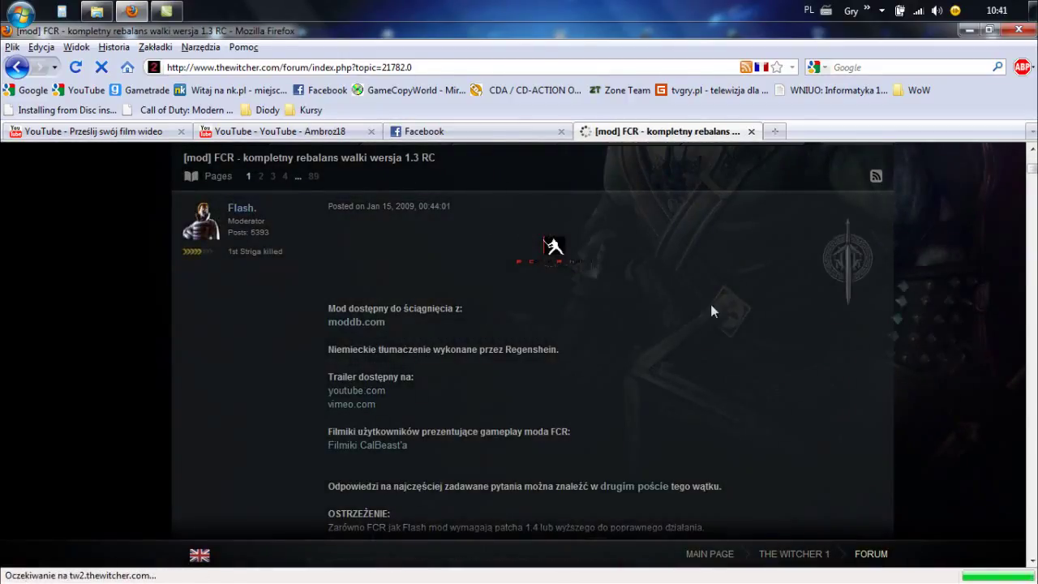
pyautogui.scroll(-2, 718, 310)
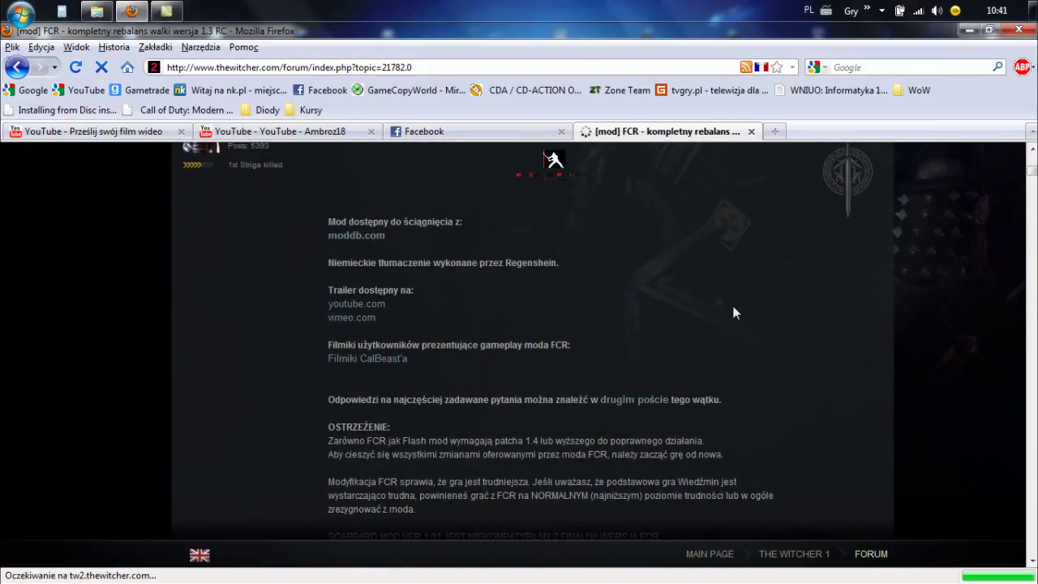
pyautogui.click(354, 236)
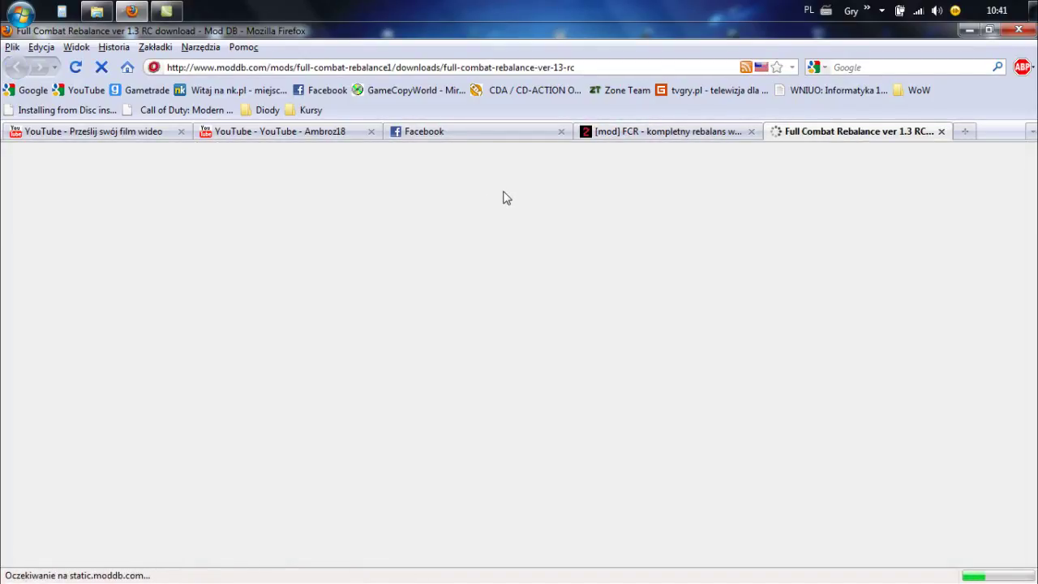
pyautogui.scroll(-4, 514, 246)
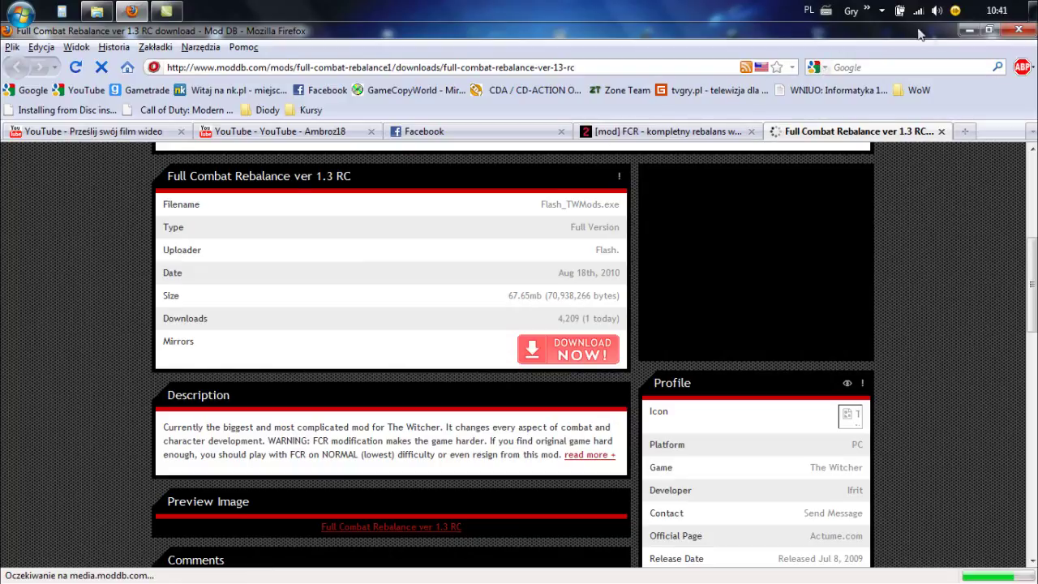
# Step: Switch to the Wiedźmin folder and launch the 2010_08_18_Flash_TWMods installer with Polski as the installation language
pyautogui.click(970, 38)
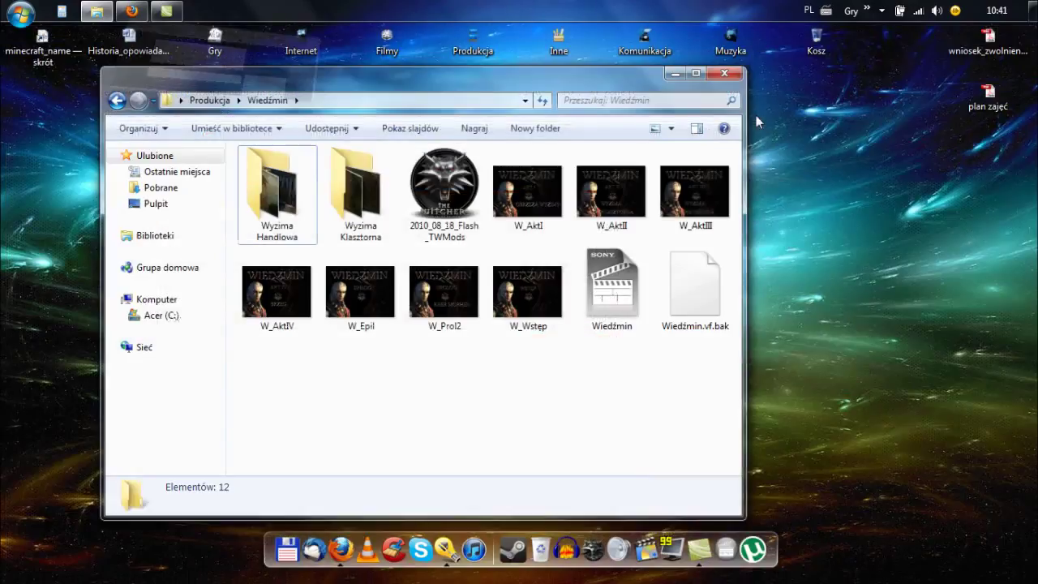
pyautogui.click(475, 240)
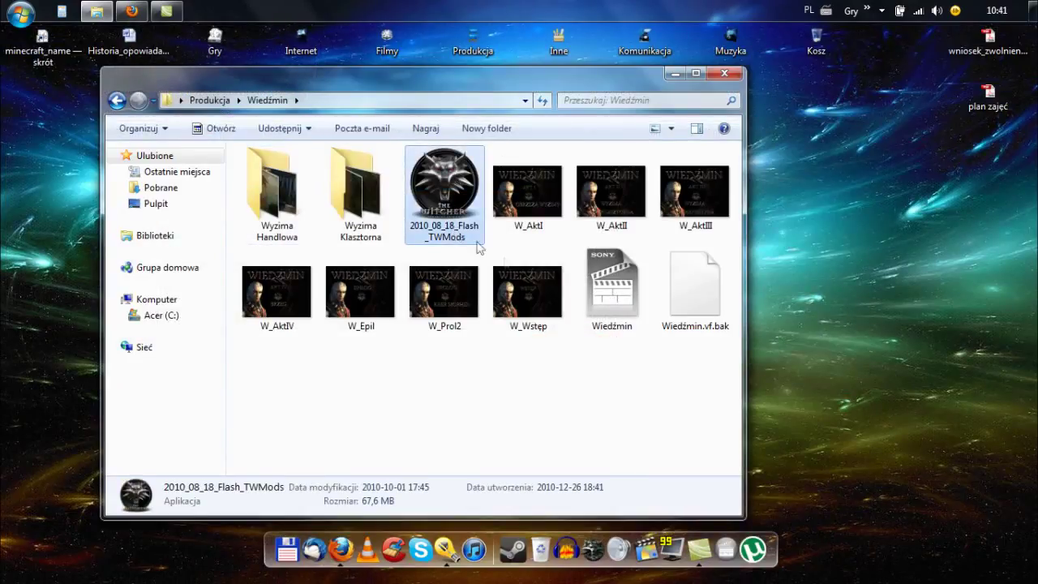
pyautogui.doubleClick(461, 168)
pyautogui.click(568, 318)
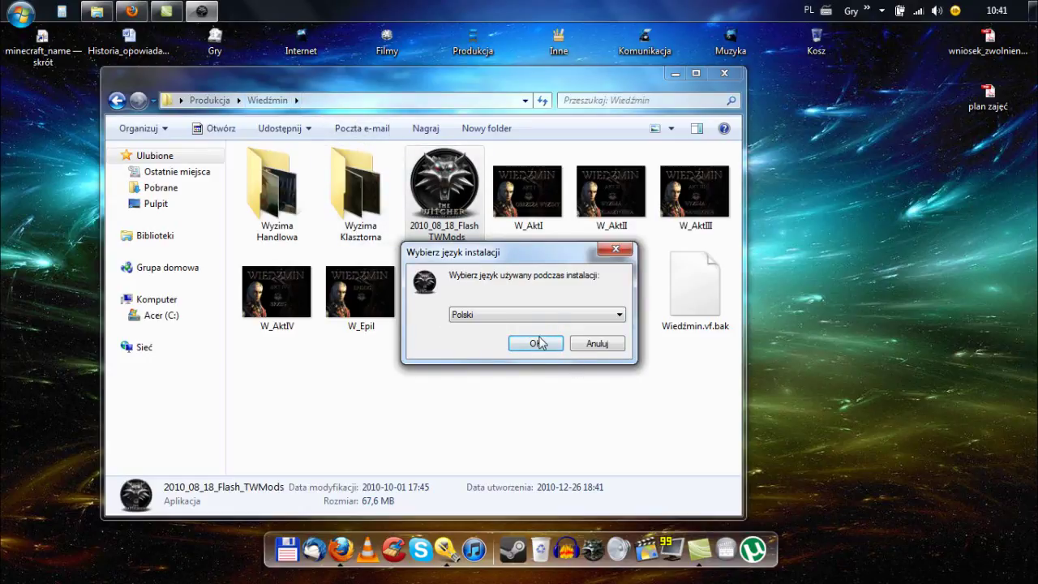
pyautogui.click(537, 344)
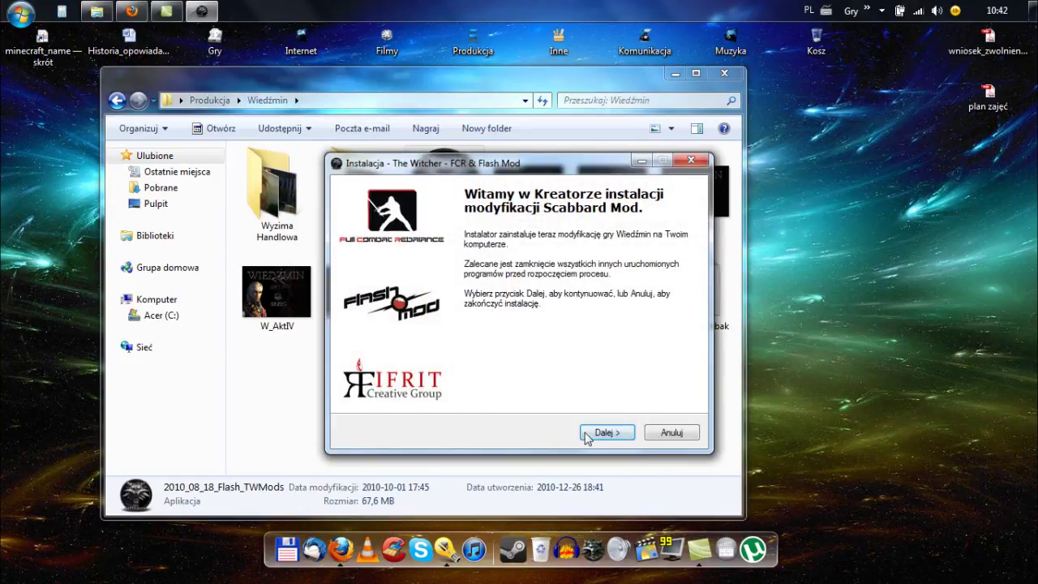
# Step: Accept the licence agreement and proceed to component selection with C:\Gry\Wiedźmin as the installation folder
pyautogui.click(587, 439)
pyautogui.click(434, 386)
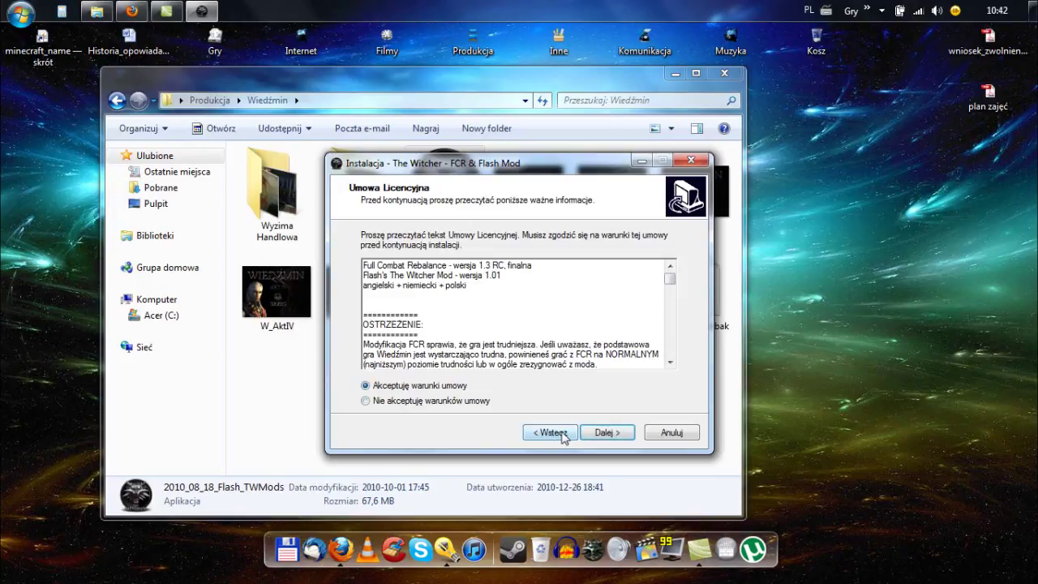
pyautogui.click(601, 434)
pyautogui.click(600, 434)
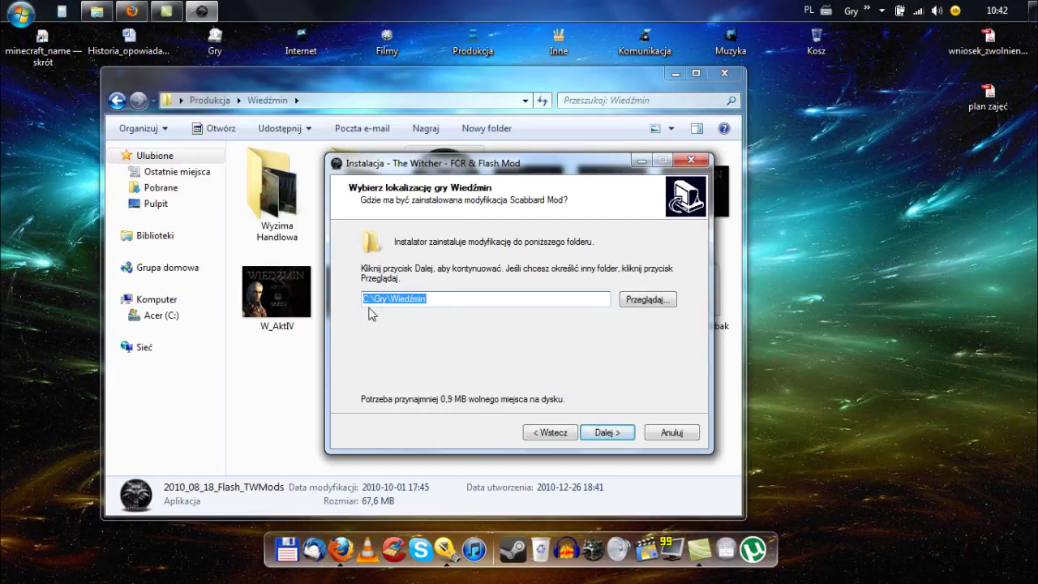
pyautogui.click(617, 433)
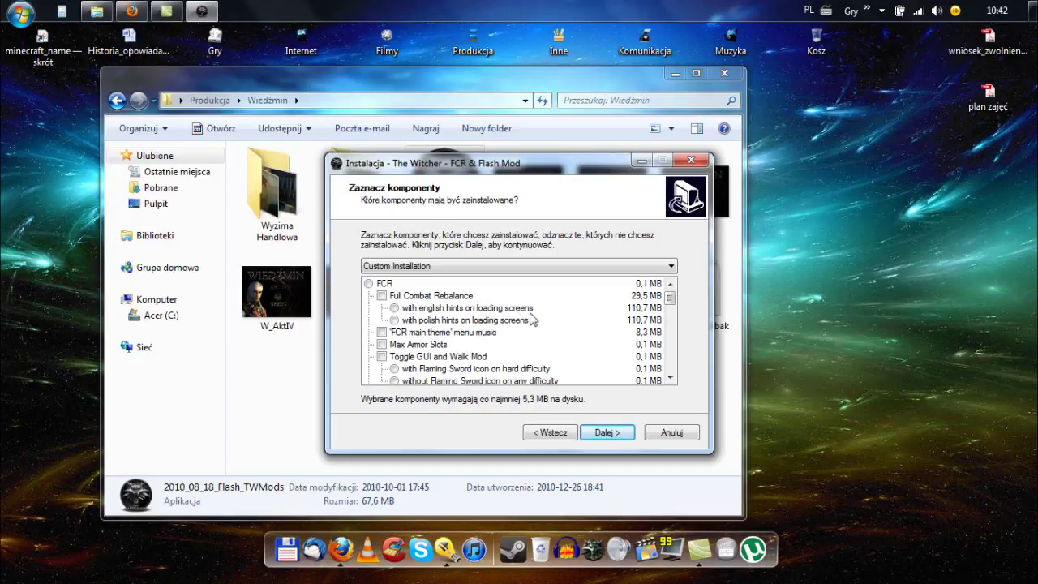
# Step: Examine the Full Combat Rebalance options and the Flash Mod components down to Poker Mod and the difficulty choices
pyautogui.moveTo(670, 299); pyautogui.dragTo(672, 340)
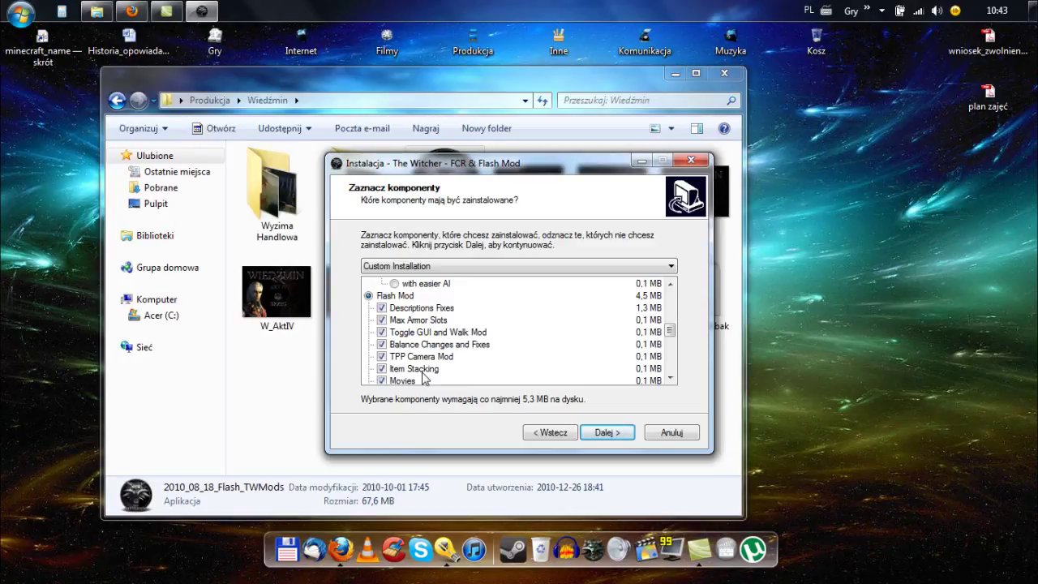
pyautogui.click(670, 378)
pyautogui.click(670, 378)
pyautogui.click(670, 378)
pyautogui.click(670, 378)
pyautogui.click(670, 378)
pyautogui.click(670, 378)
pyautogui.click(670, 378)
pyautogui.click(670, 378)
pyautogui.click(670, 378)
pyautogui.click(670, 378)
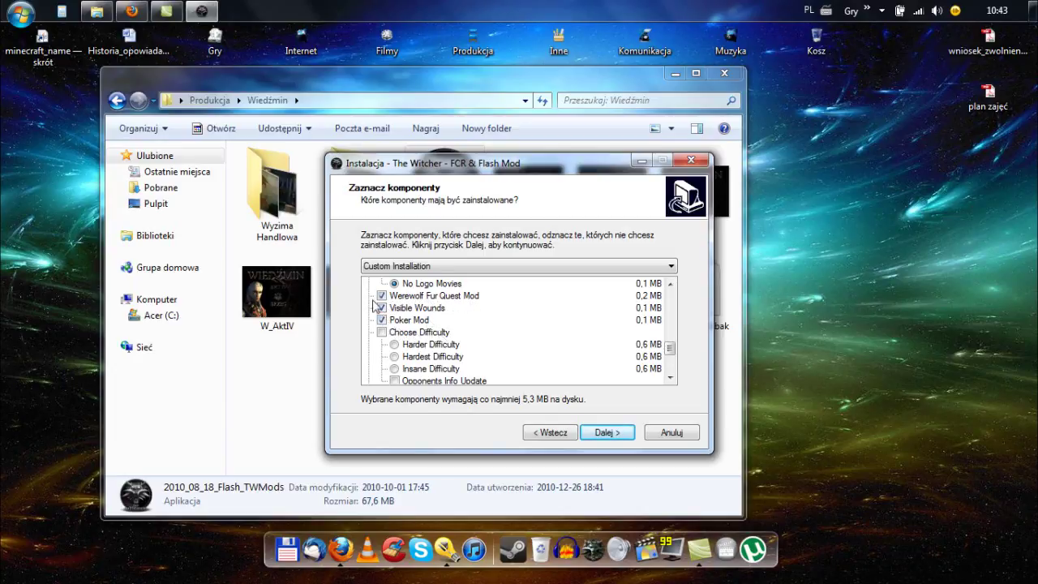
# Step: Review the remaining Flash Mod components, from the difficulty and Opponents Info Update options to Armor Changes and Swords Changes
pyautogui.click(671, 378)
pyautogui.click(672, 378)
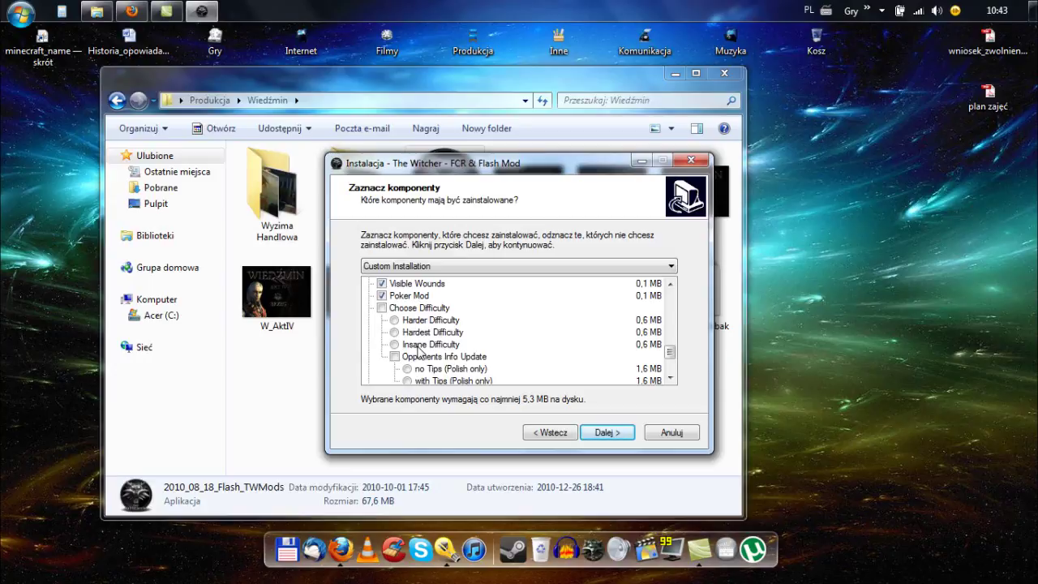
pyautogui.click(673, 378)
pyautogui.click(672, 378)
pyautogui.click(673, 378)
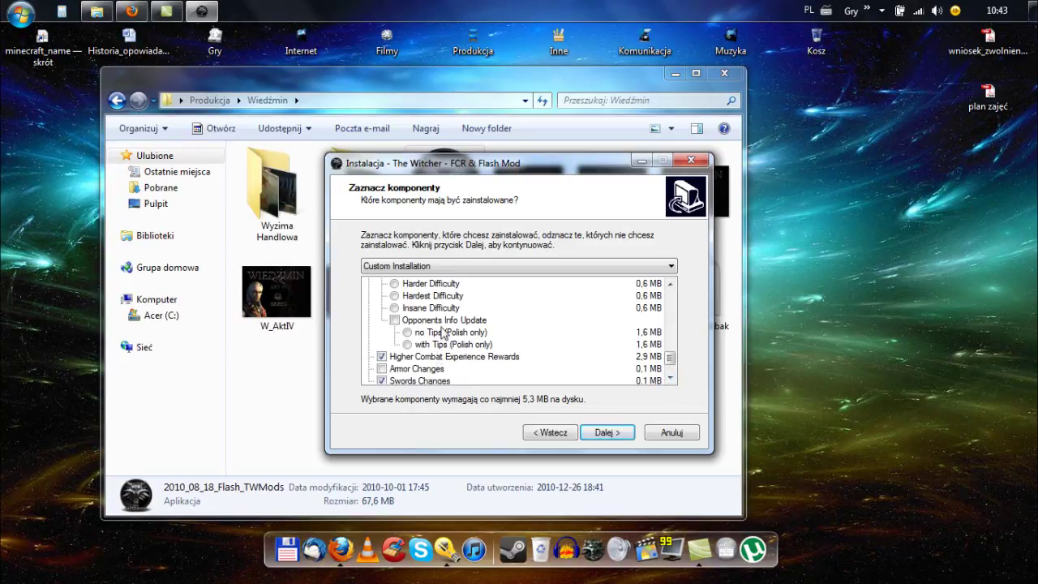
pyautogui.click(670, 283)
pyautogui.click(670, 283)
pyautogui.click(670, 283)
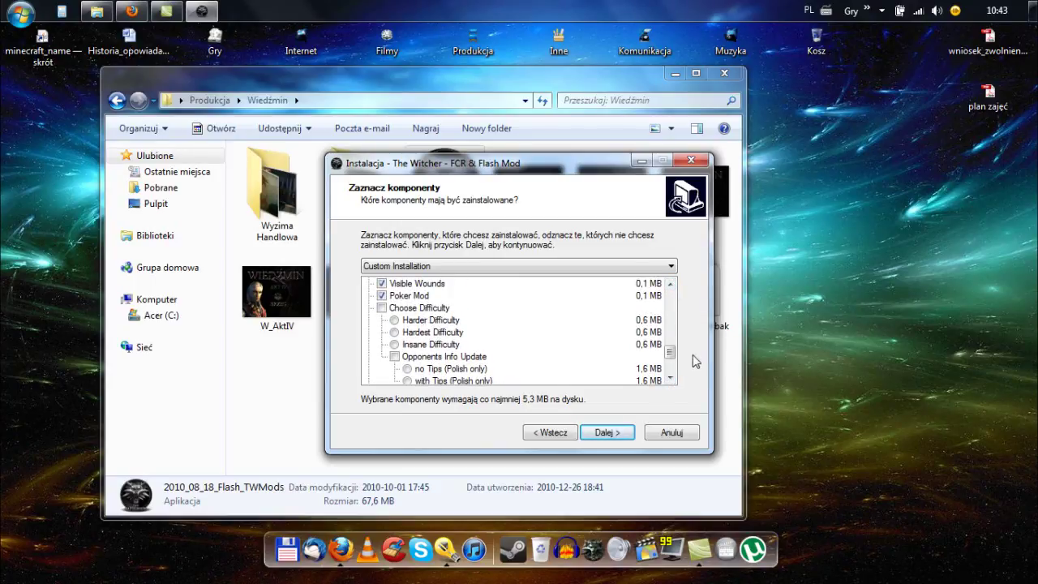
pyautogui.click(670, 377)
pyautogui.click(670, 377)
pyautogui.click(670, 377)
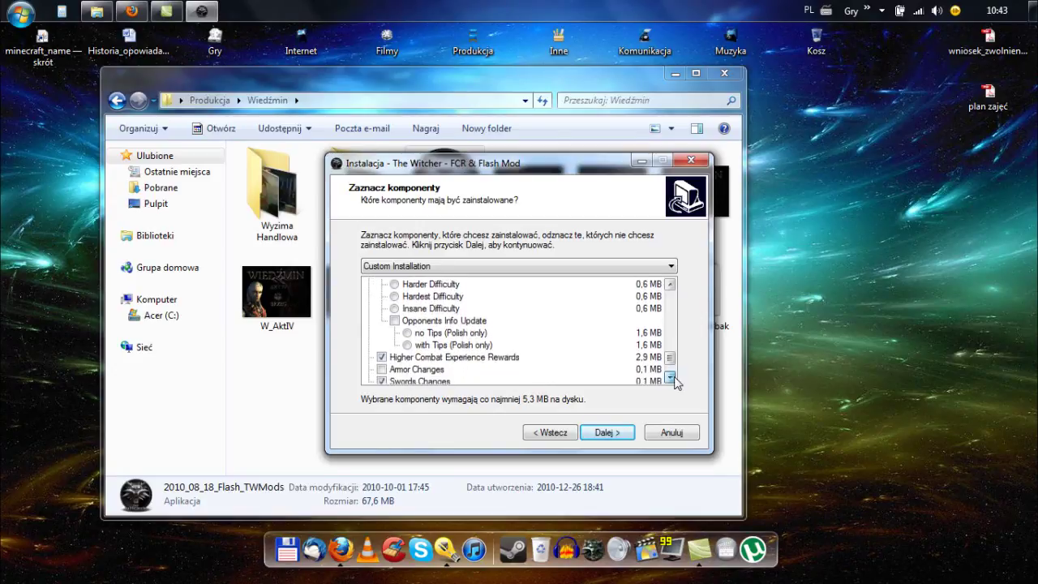
pyautogui.click(670, 377)
pyautogui.click(670, 377)
pyautogui.click(670, 377)
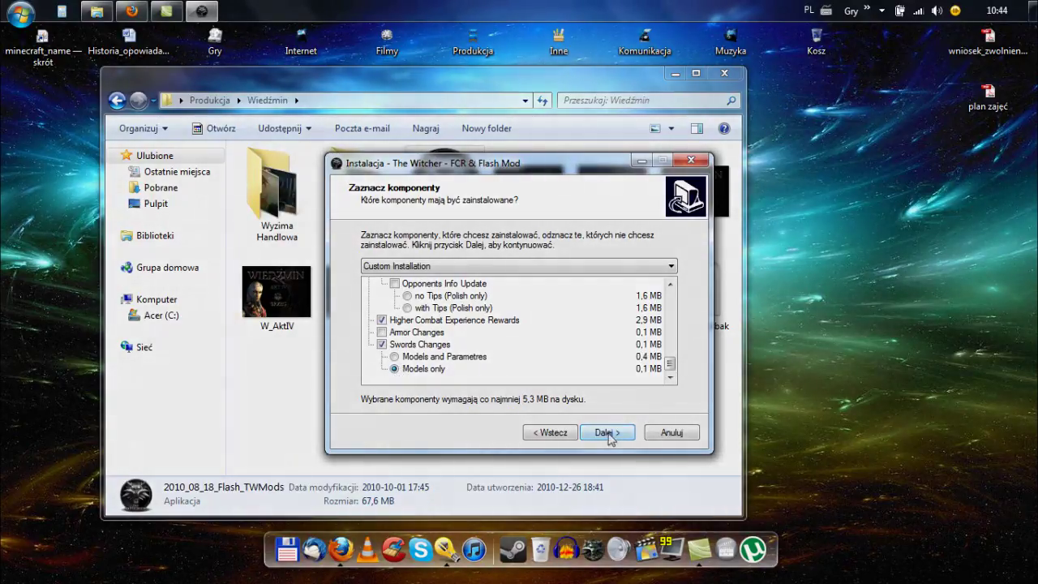
# Step: Cancel the mod installation, confirm the exit and close the Wiedźmin folder window
pyautogui.click(671, 432)
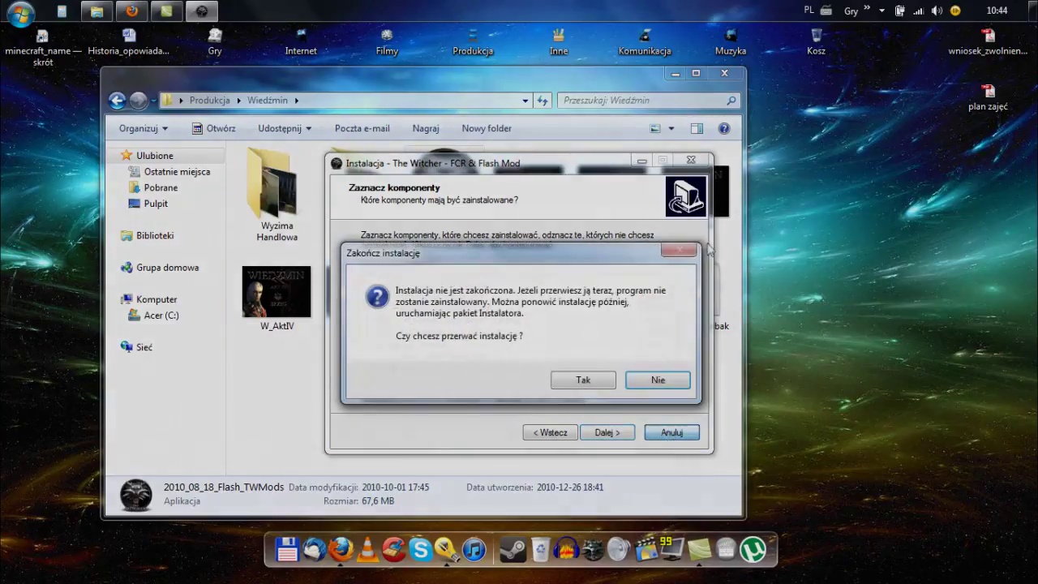
pyautogui.click(583, 380)
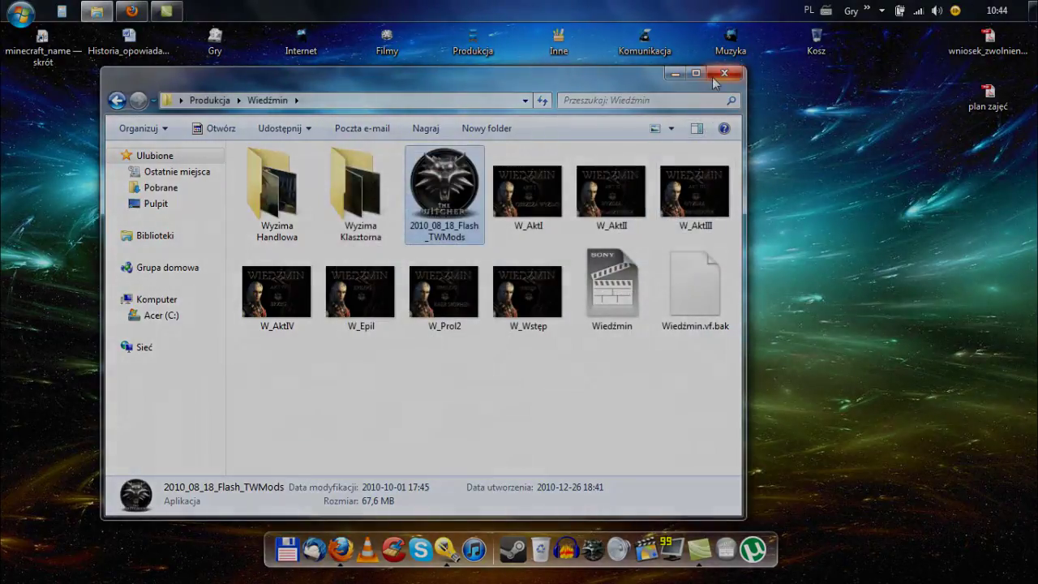
pyautogui.click(719, 75)
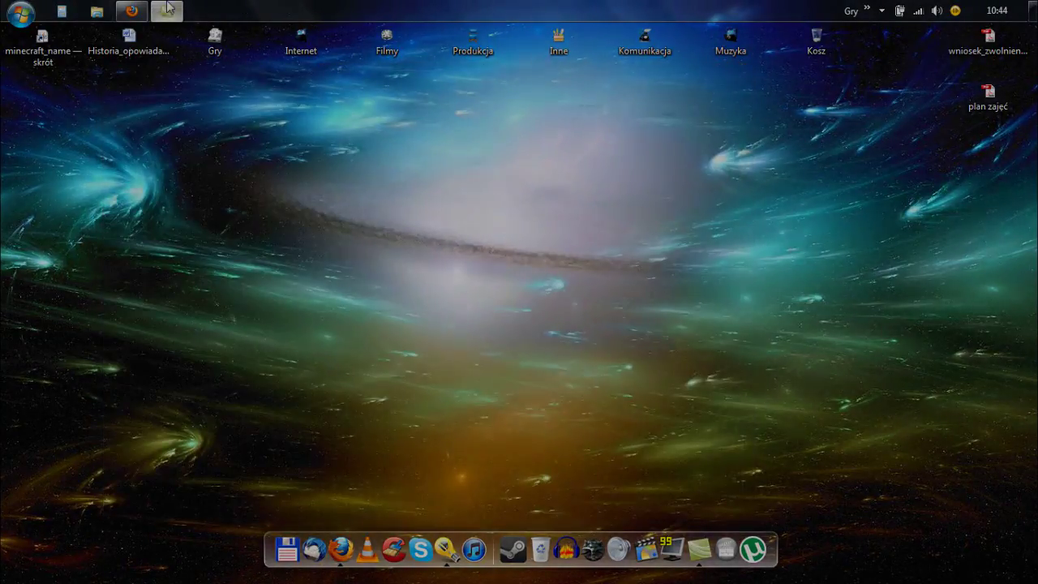
pyautogui.moveTo(167, 7)
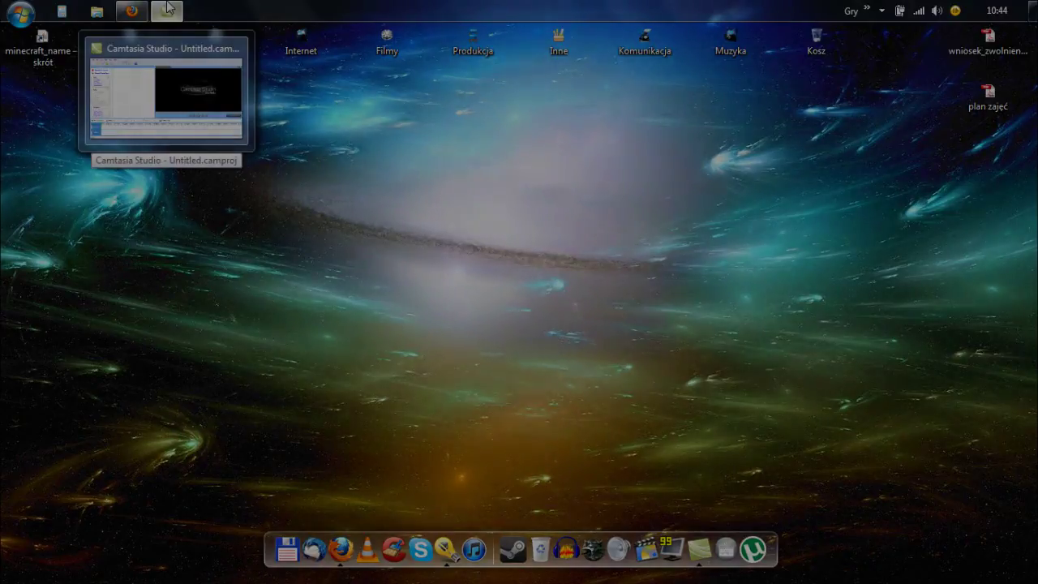